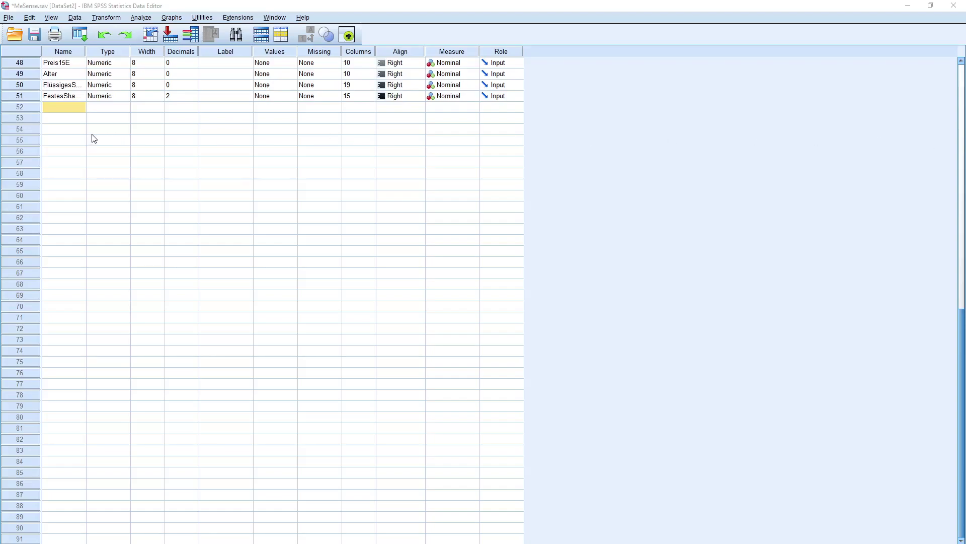
Widen the Variable View Name column and jump to Attr1_Name's data in Data View
{"action": "scroll", "coordinate": [95, 136], "scroll_direction": "up", "scroll_amount": 4}
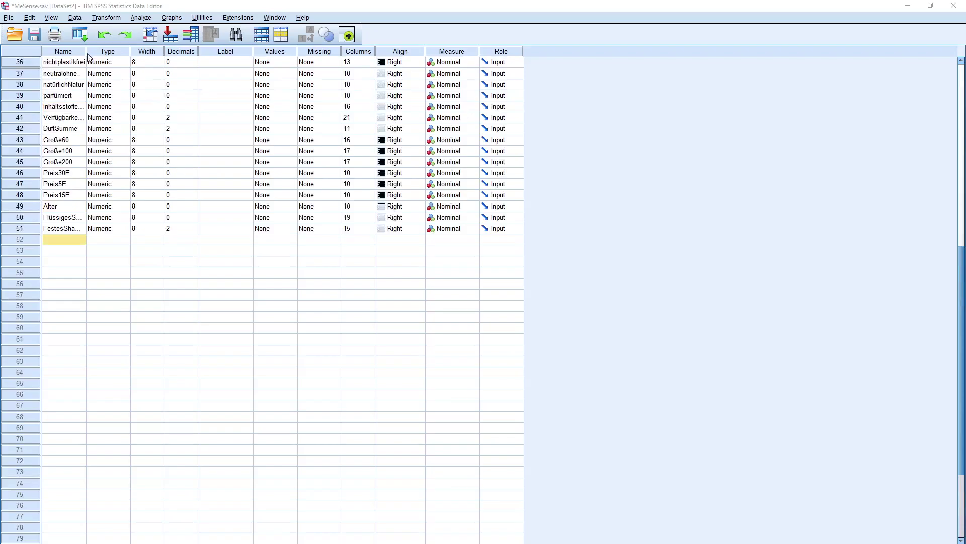
{"action": "left_click_drag", "start_coordinate": [88, 50], "coordinate": [120, 50]}
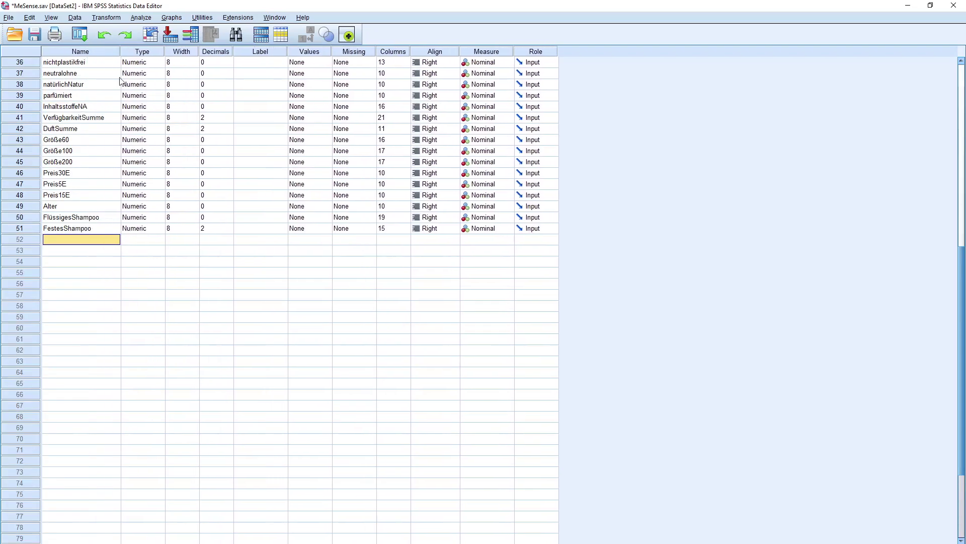
{"action": "scroll", "coordinate": [116, 117], "scroll_direction": "up", "scroll_amount": 6}
{"action": "scroll", "coordinate": [115, 117], "scroll_direction": "up", "scroll_amount": 6}
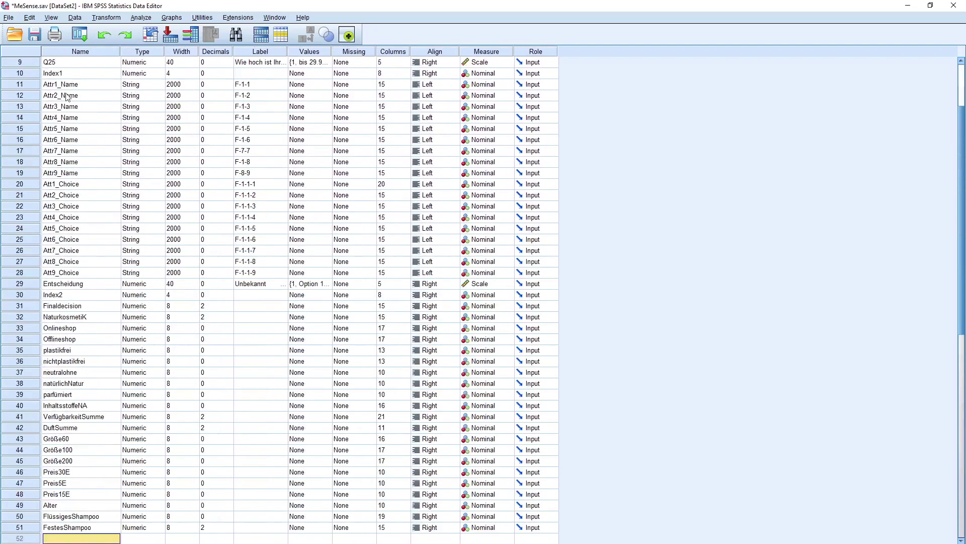
{"action": "double_click", "coordinate": [32, 89]}
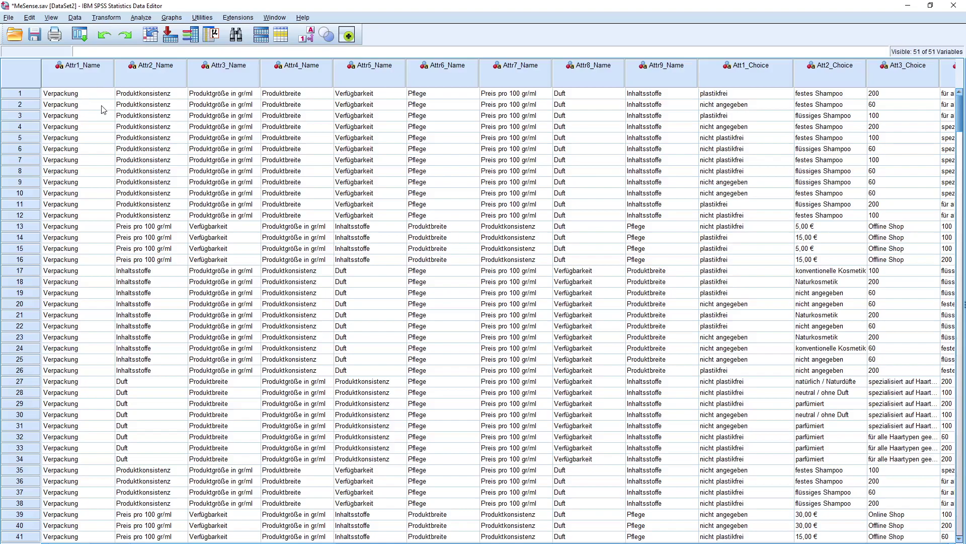
Start Compute Variable and replace the target name verp_na with test
{"action": "left_click", "coordinate": [107, 17]}
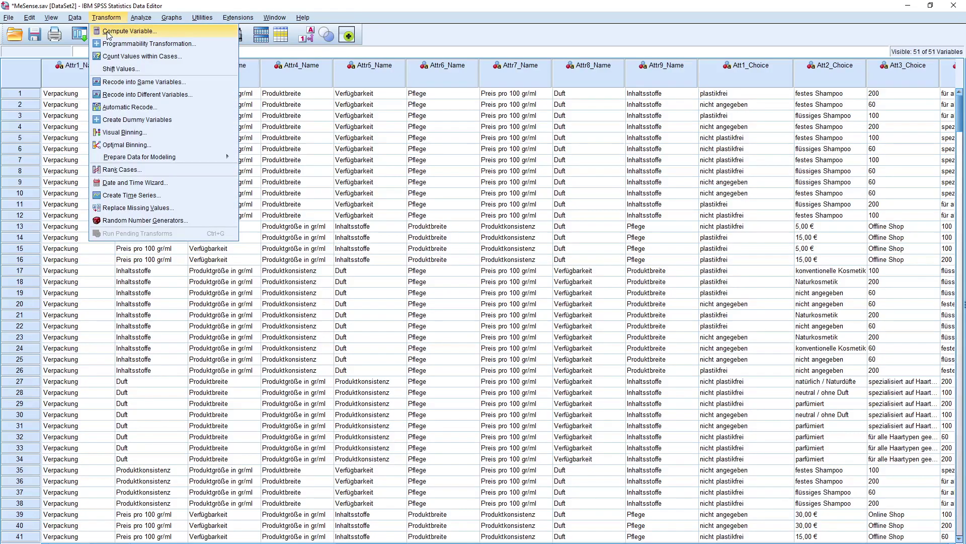
{"action": "left_click", "coordinate": [107, 31]}
{"action": "left_click_drag", "start_coordinate": [335, 298], "coordinate": [311, 297]}
{"action": "type", "text": "test"}
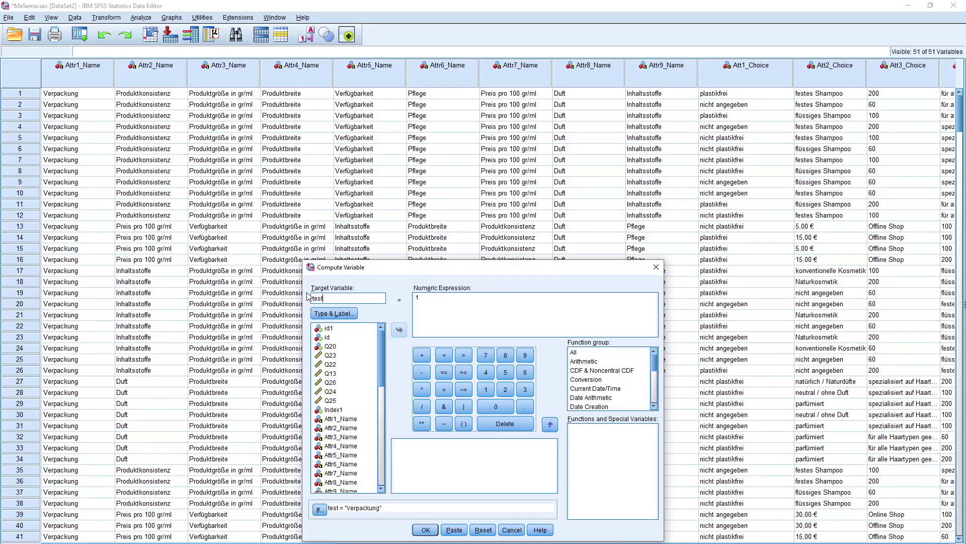
Set the If condition to Attr1_Name = "Verpackung" and accept it
{"action": "left_click", "coordinate": [319, 509]}
{"action": "left_click", "coordinate": [429, 287]}
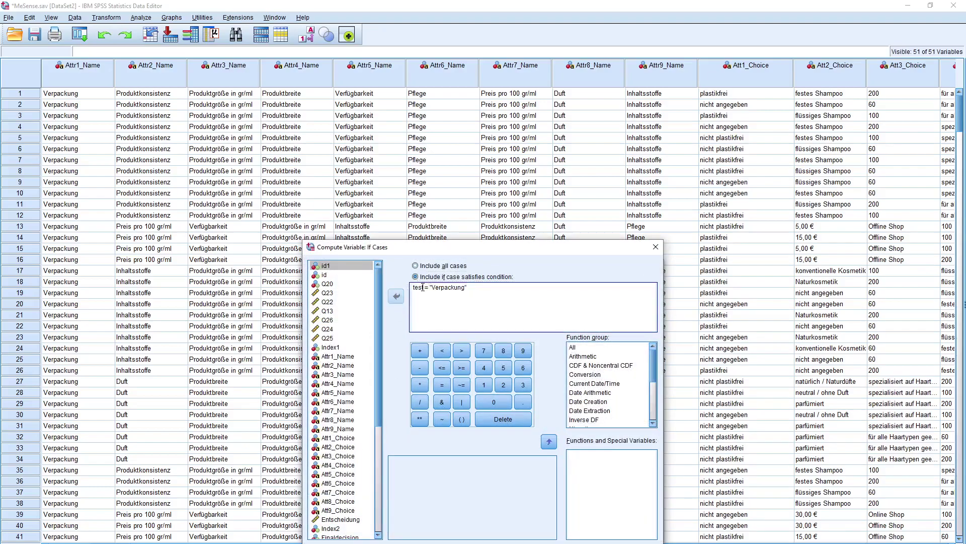
{"action": "key", "text": "BackSpace"}
{"action": "key", "text": "BackSpace"}
{"action": "key", "text": "BackSpace"}
{"action": "key", "text": "BackSpace"}
{"action": "key", "text": "BackSpace"}
{"action": "double_click", "coordinate": [338, 356]}
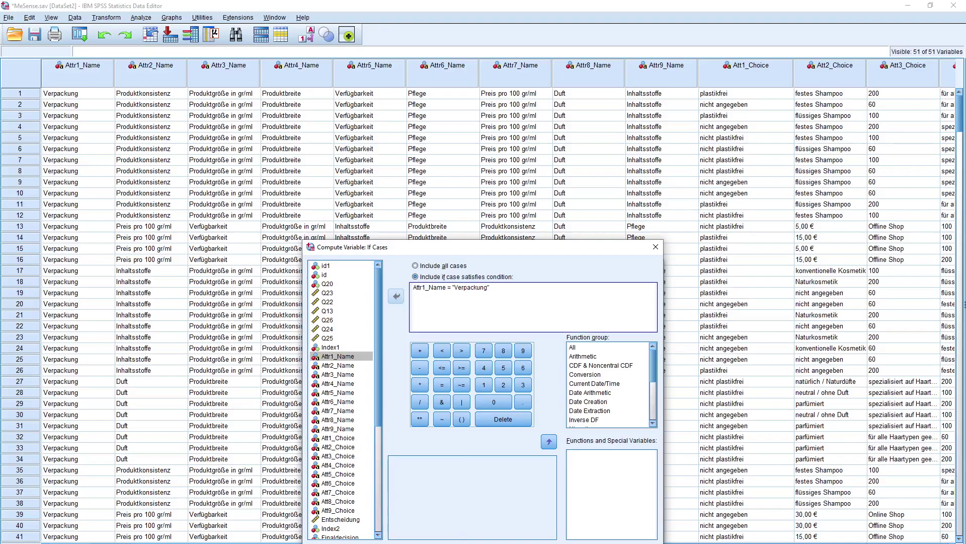
{"action": "key", "text": "Return"}
Run the test computation and bring the MeSense.sav data window forward
{"action": "left_click", "coordinate": [423, 529]}
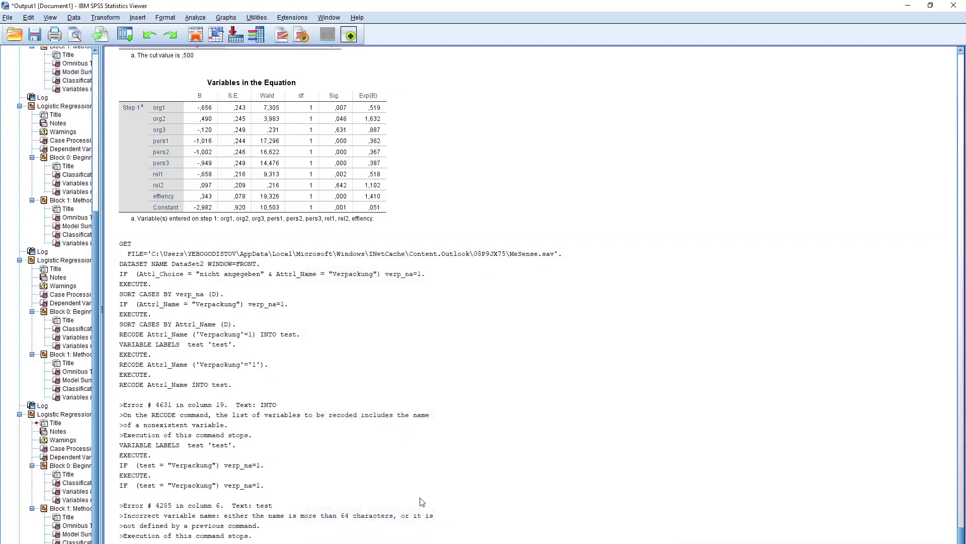
{"action": "mouse_move", "coordinate": [381, 534]}
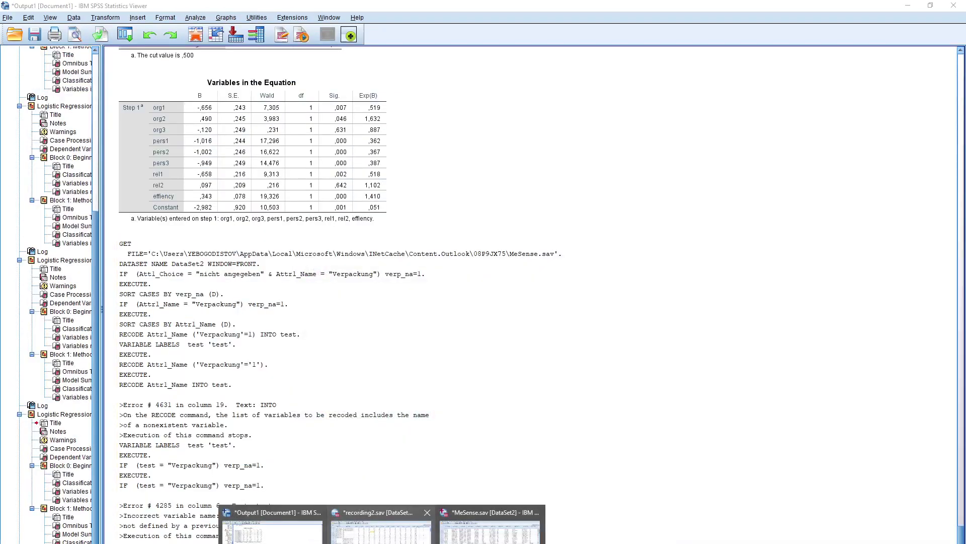
{"action": "left_click", "coordinate": [490, 528]}
Scroll right to the test column, select its cells, then scroll back left
{"action": "scroll", "coordinate": [498, 312], "scroll_direction": "right", "scroll_amount": 10}
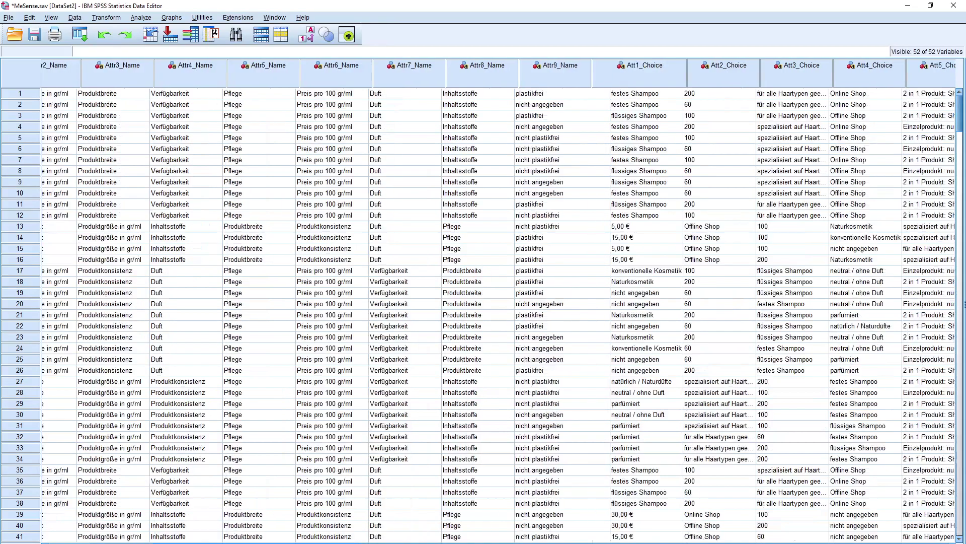
{"action": "scroll", "coordinate": [498, 312], "scroll_direction": "right", "scroll_amount": 15}
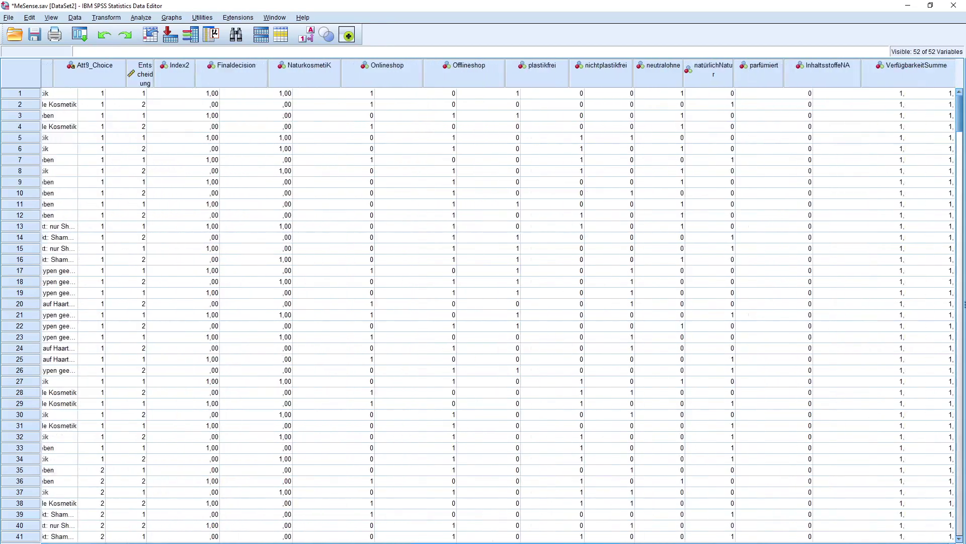
{"action": "scroll", "coordinate": [837, 352], "scroll_direction": "right", "scroll_amount": 6}
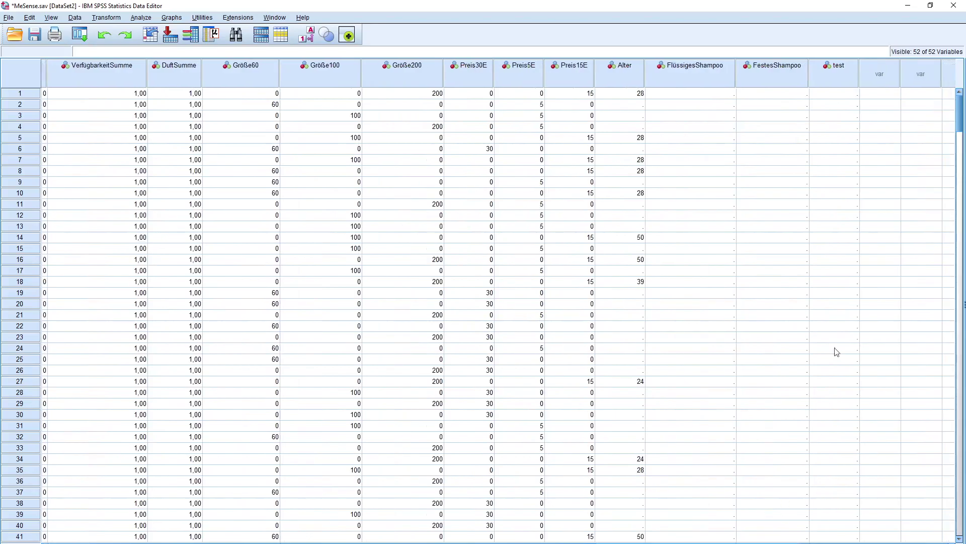
{"action": "left_click_drag", "start_coordinate": [845, 96], "coordinate": [845, 224]}
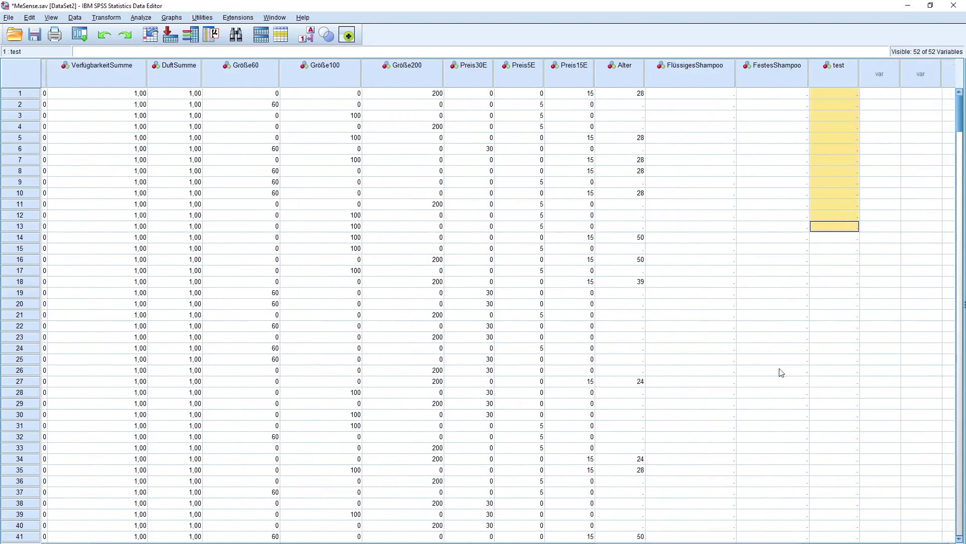
{"action": "scroll", "coordinate": [781, 371], "scroll_direction": "left", "scroll_amount": 2}
{"action": "scroll", "coordinate": [497, 312], "scroll_direction": "left", "scroll_amount": 12}
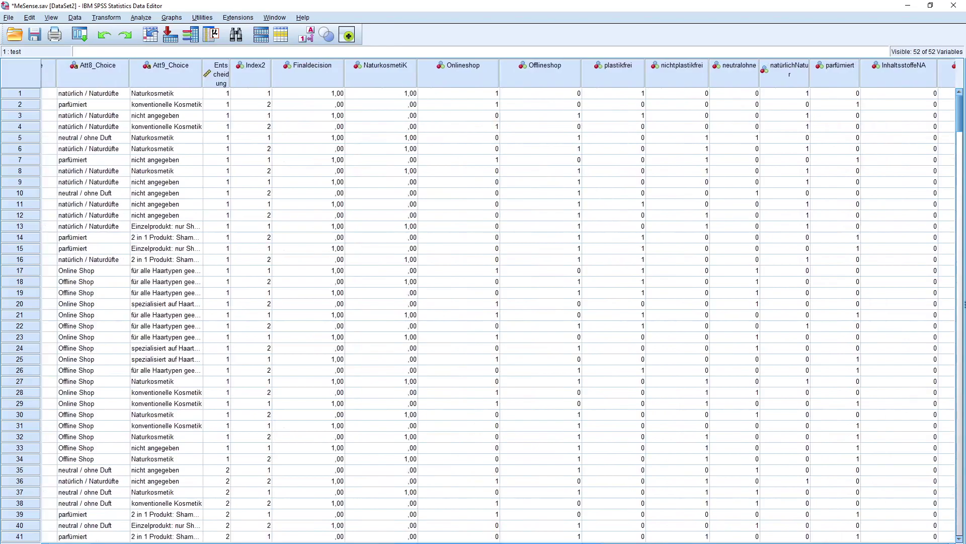
{"action": "scroll", "coordinate": [496, 312], "scroll_direction": "left", "scroll_amount": 8}
{"action": "scroll", "coordinate": [496, 312], "scroll_direction": "left", "scroll_amount": 7}
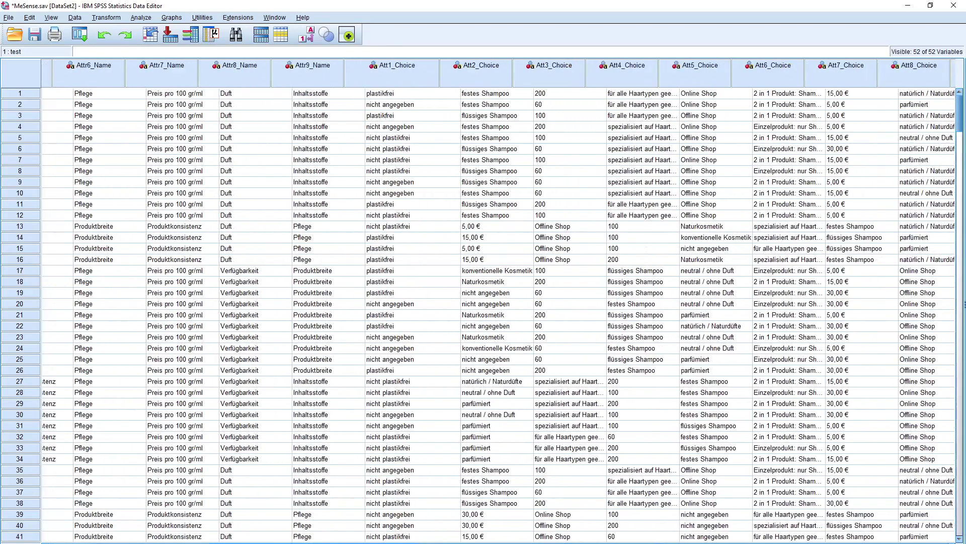
{"action": "scroll", "coordinate": [217, 213], "scroll_direction": "left", "scroll_amount": 4}
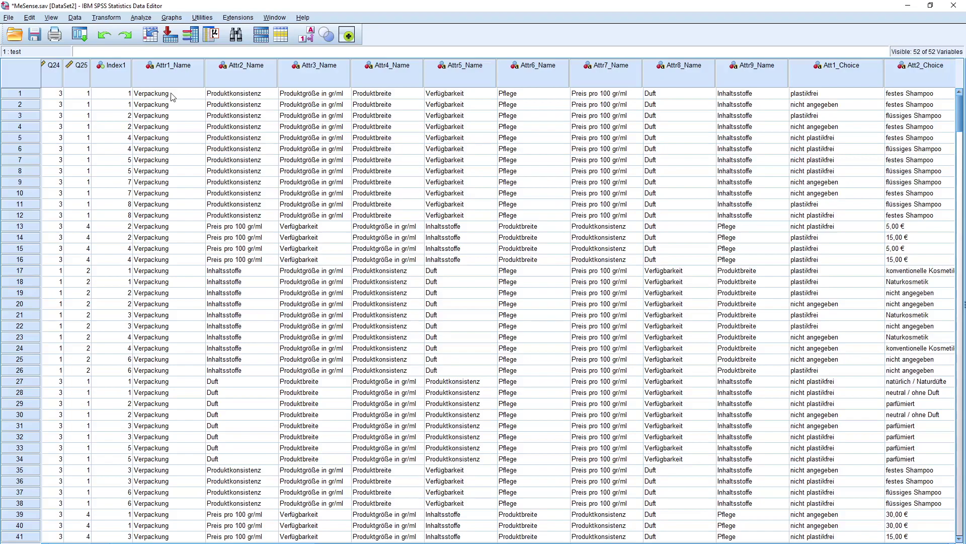
{"action": "left_click_drag", "start_coordinate": [171, 93], "coordinate": [769, 218]}
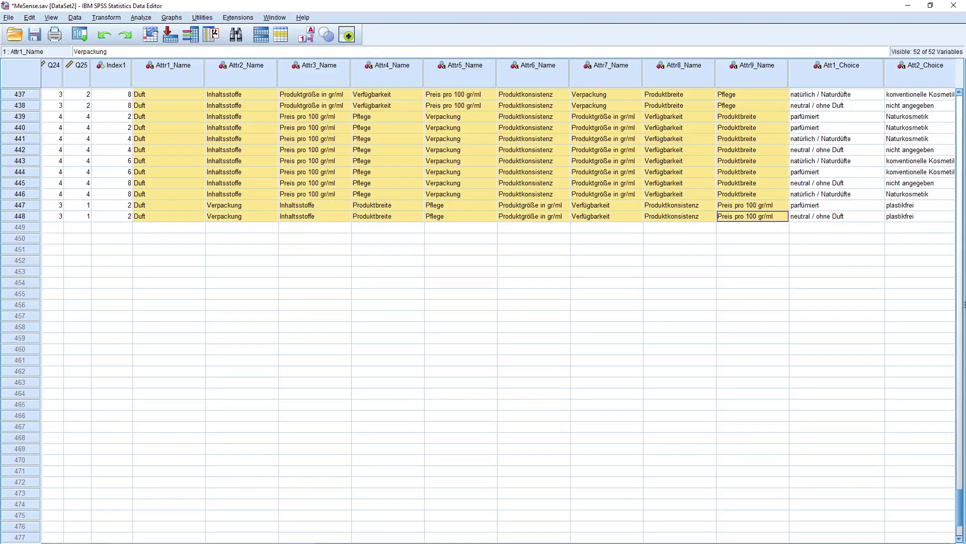
In Excel, clear and restore the name data, copy columns A to I, and return to SPSS
{"action": "key", "text": "alt+Tab"}
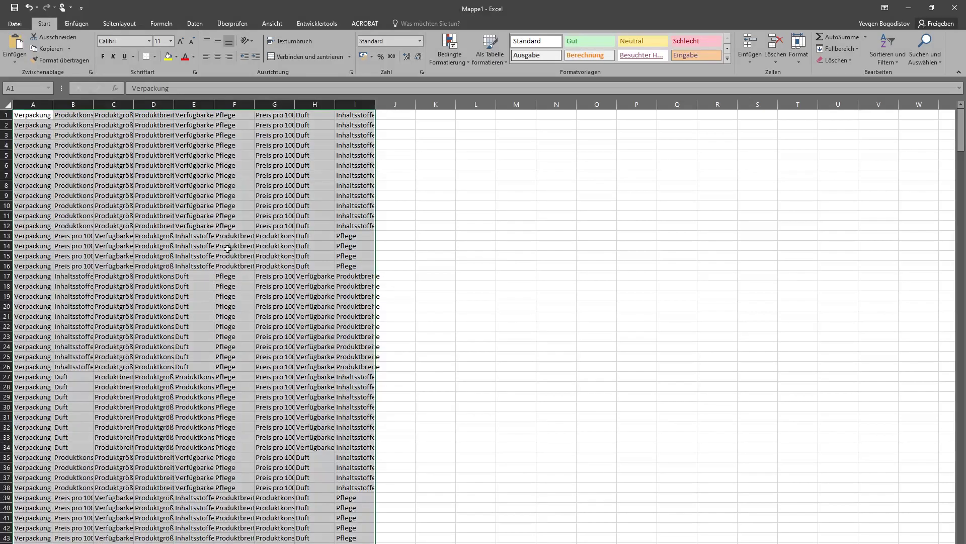
{"action": "key", "text": "Delete"}
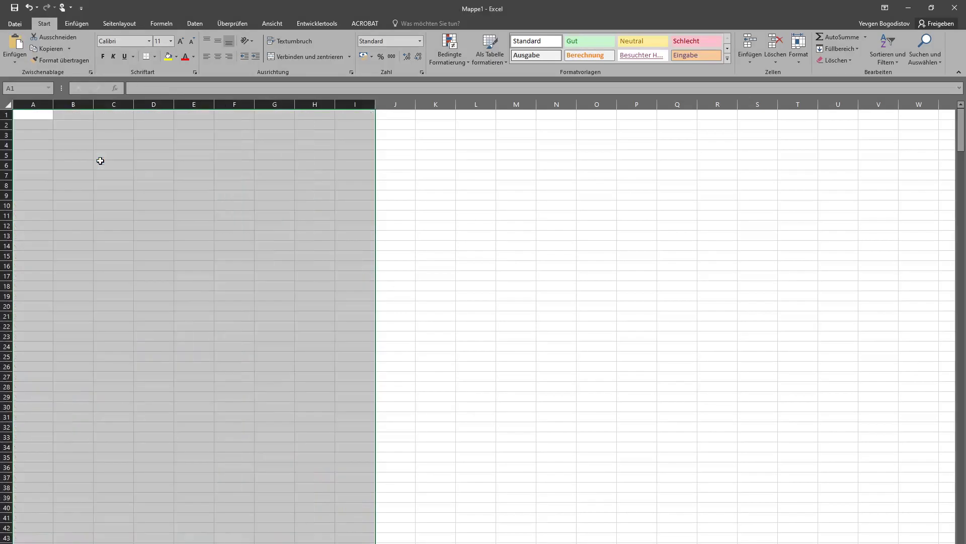
{"action": "left_click", "coordinate": [36, 114]}
{"action": "key", "text": "ctrl+z"}
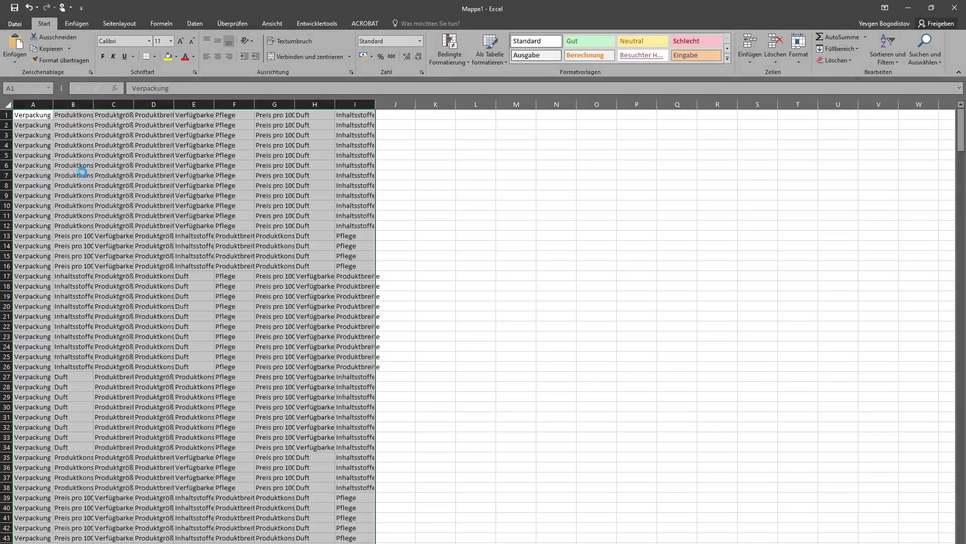
{"action": "key", "text": "ctrl+c"}
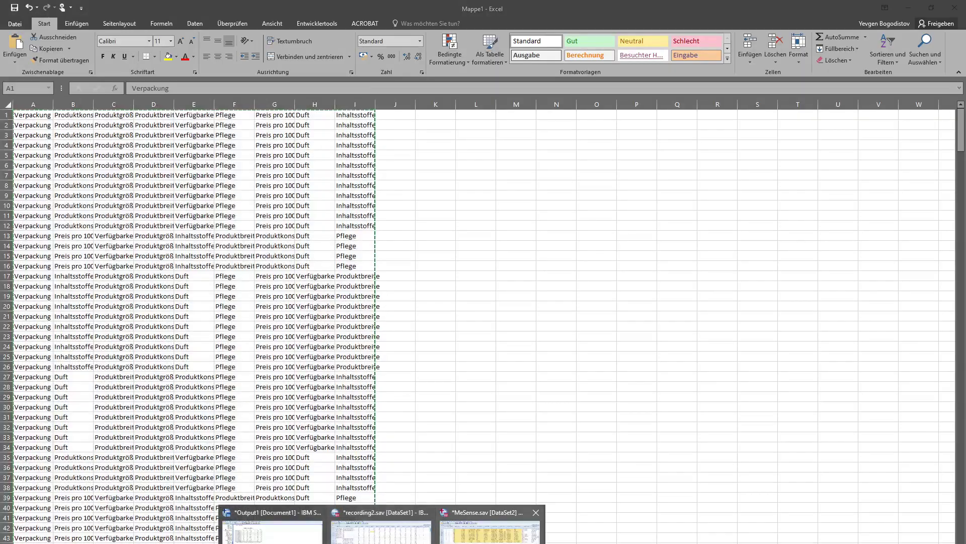
{"action": "left_click", "coordinate": [487, 523]}
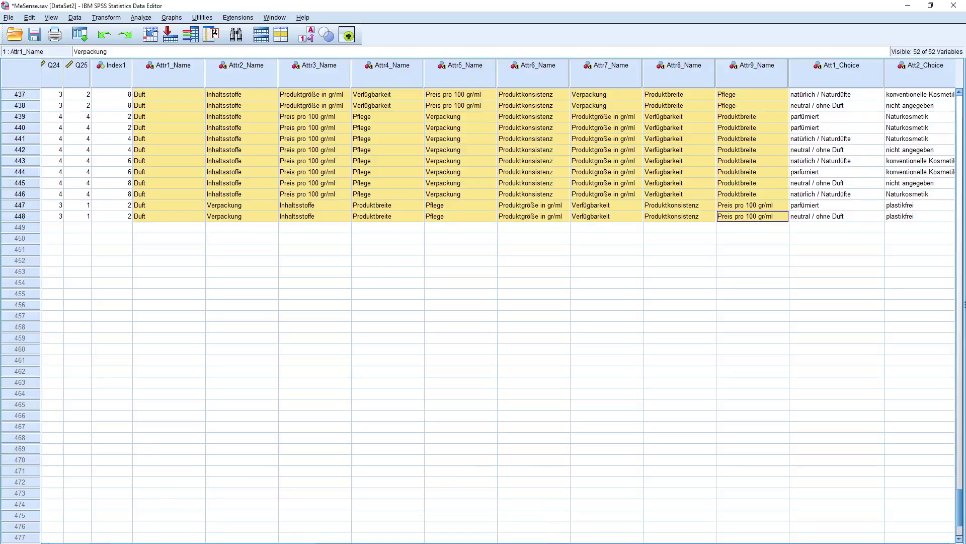
Paste the names into row 1 of the first empty column, creating VAR00027 onward, and narrow VAR00027
{"action": "key", "text": "ctrl+t"}
{"action": "scroll", "coordinate": [38, 506], "scroll_direction": "down", "scroll_amount": 4}
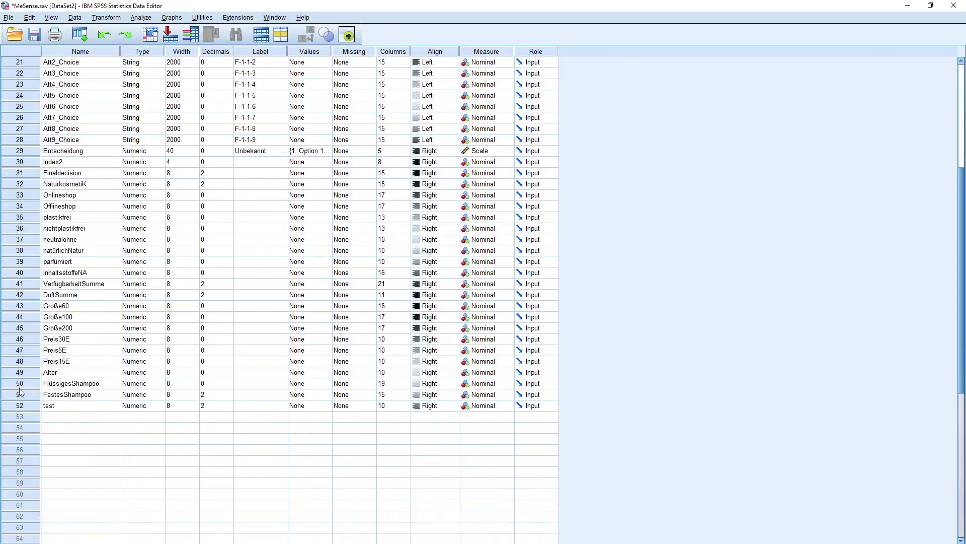
{"action": "double_click", "coordinate": [26, 417]}
{"action": "left_click", "coordinate": [228, 76]}
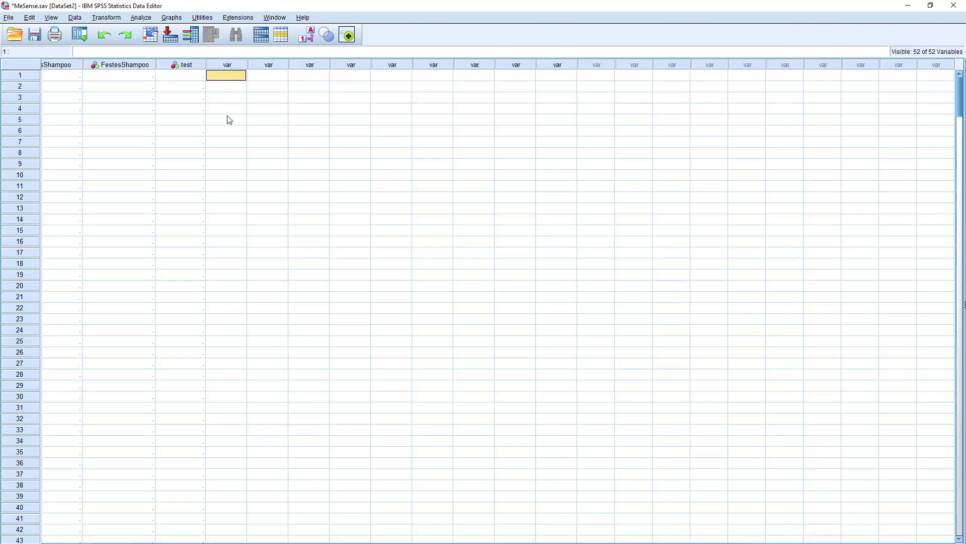
{"action": "key", "text": "ctrl+v"}
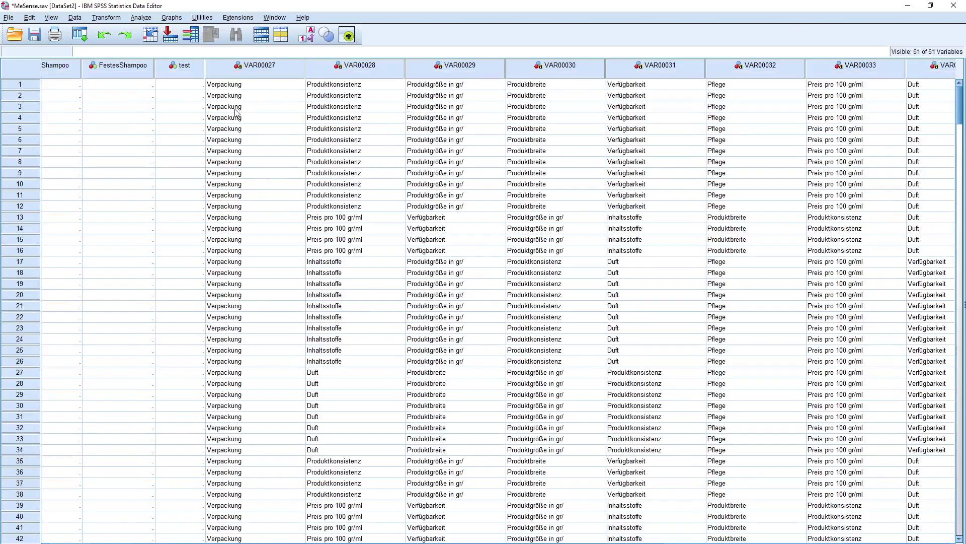
{"action": "left_click_drag", "start_coordinate": [304, 71], "coordinate": [263, 71]}
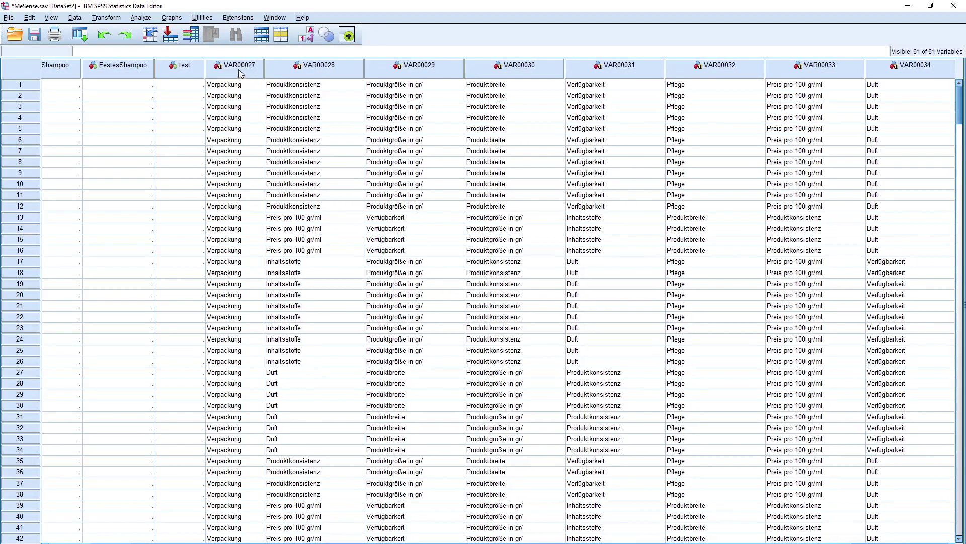
Replace the VAR00027 name with A1_name in Variable View and commit it
{"action": "key", "text": "ctrl+t"}
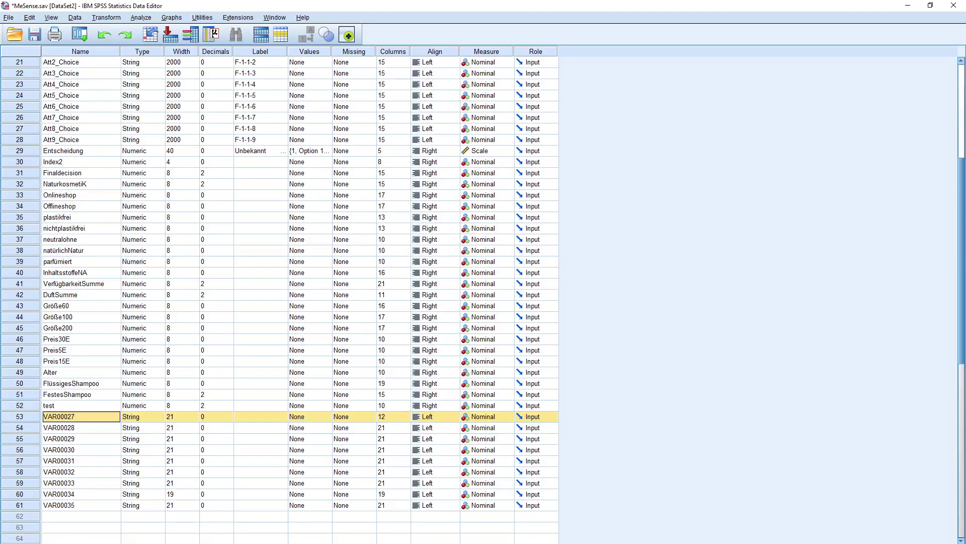
{"action": "left_click", "coordinate": [60, 418]}
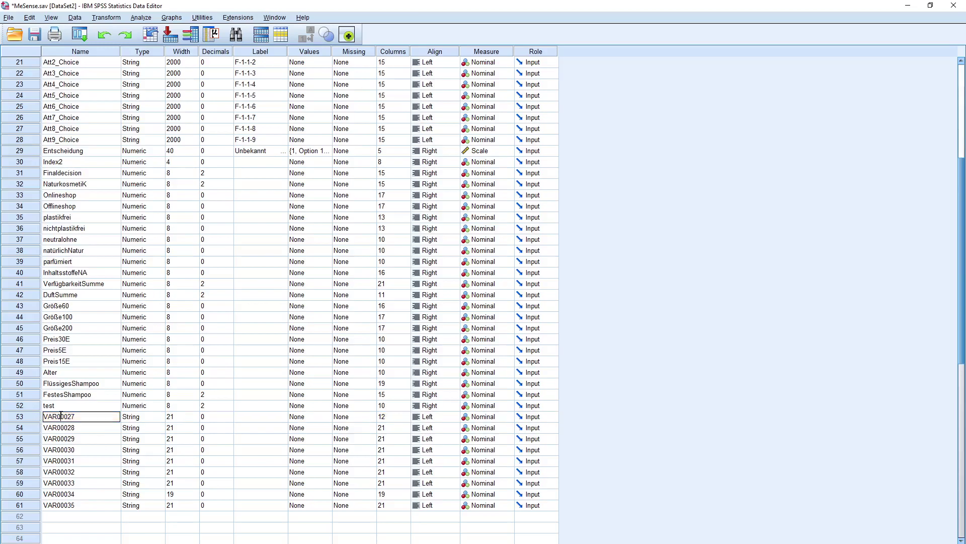
{"action": "left_click_drag", "start_coordinate": [74, 415], "coordinate": [44, 416]}
{"action": "type", "text": "A1_name"}
{"action": "left_click", "coordinate": [79, 429]}
{"action": "left_click", "coordinate": [67, 403]}
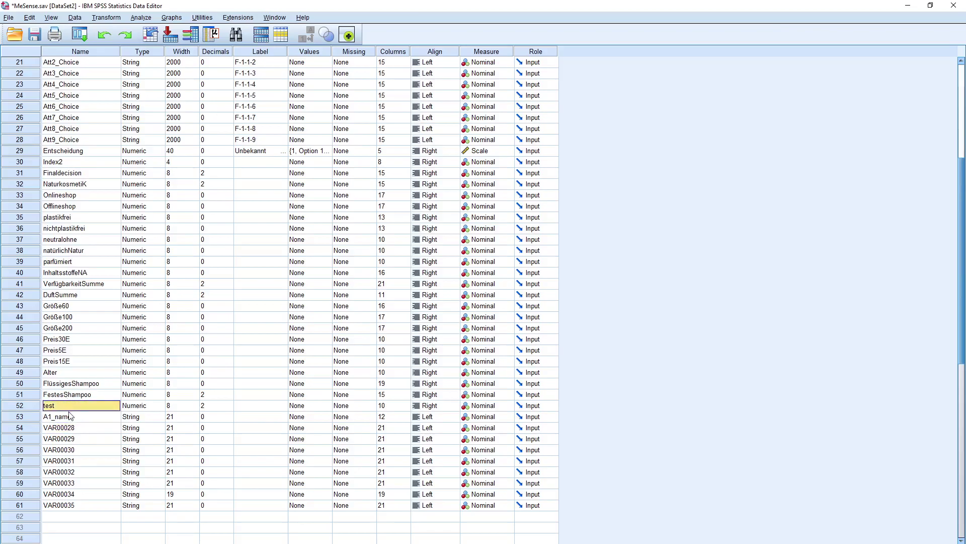
{"action": "left_click", "coordinate": [70, 416]}
Reopen Compute Variable and swap Attr1_Name for A1_name in the If condition
{"action": "left_click", "coordinate": [79, 34]}
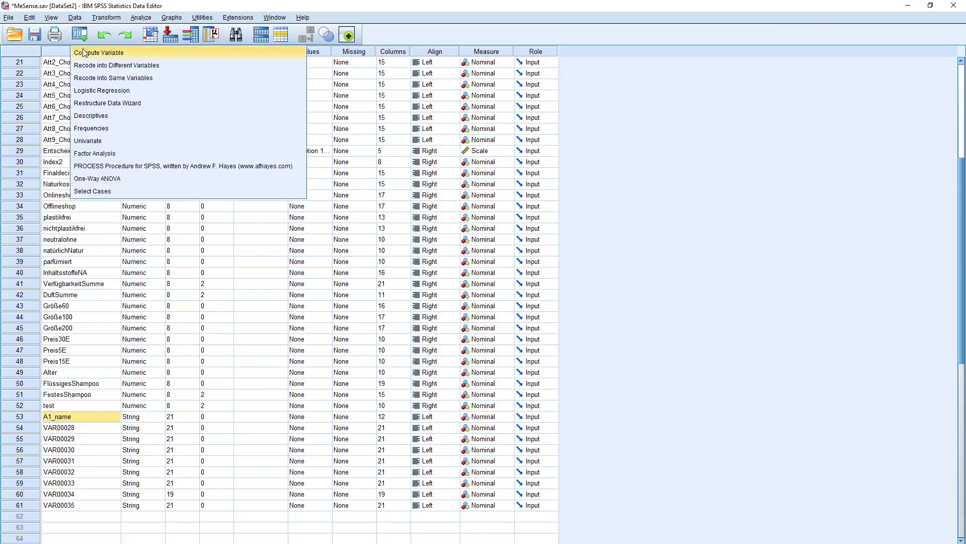
{"action": "left_click", "coordinate": [83, 53]}
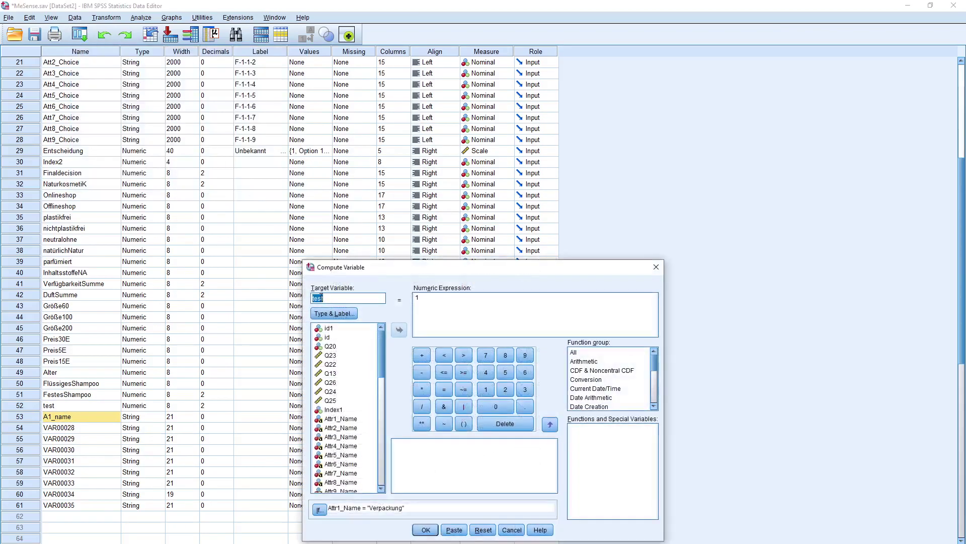
{"action": "left_click", "coordinate": [319, 510]}
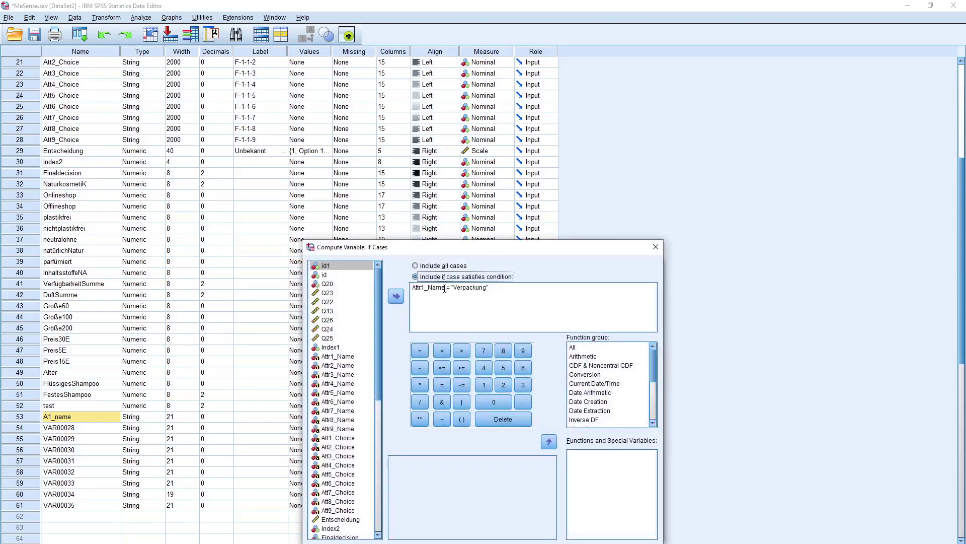
{"action": "double_click", "coordinate": [445, 288]}
{"action": "key", "text": "Delete"}
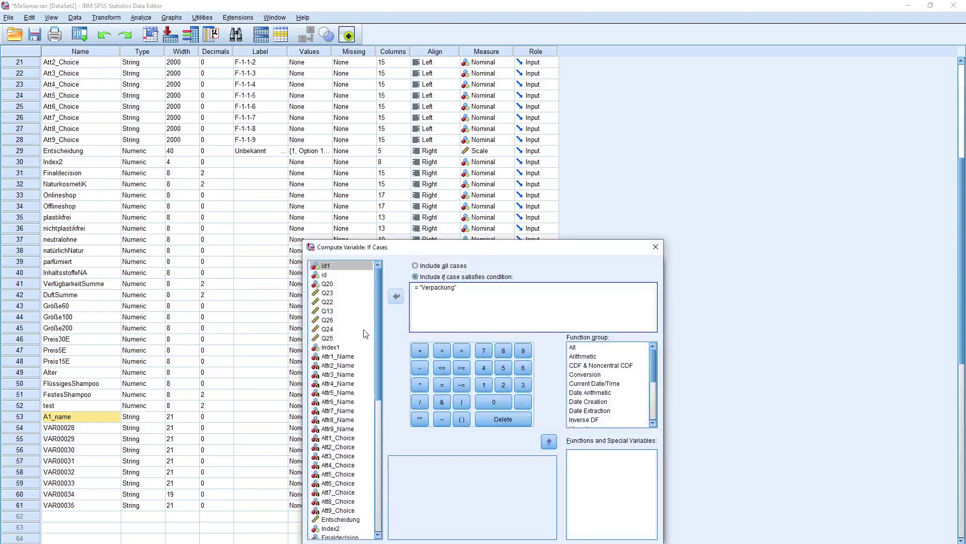
{"action": "left_click_drag", "start_coordinate": [378, 334], "coordinate": [377, 470]}
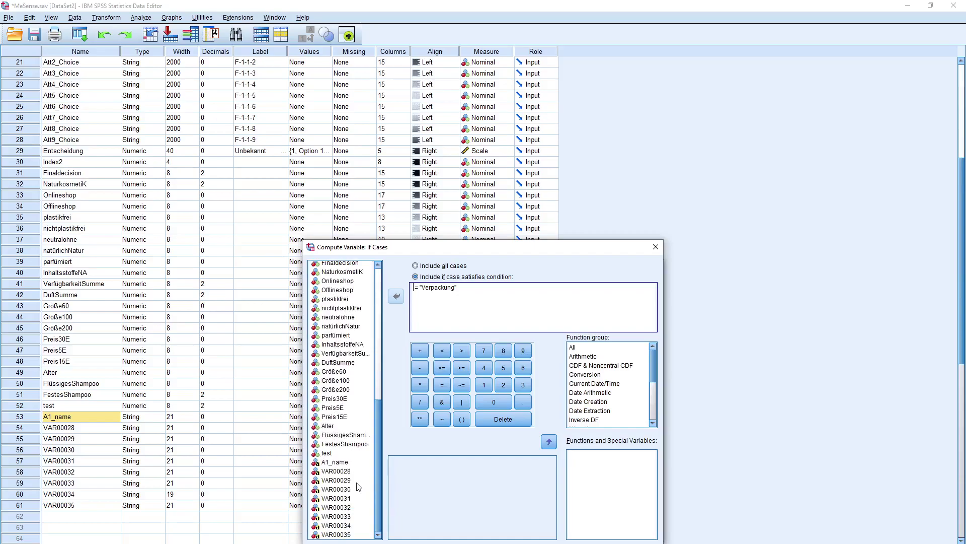
{"action": "left_click", "coordinate": [334, 462]}
{"action": "left_click", "coordinate": [396, 296]}
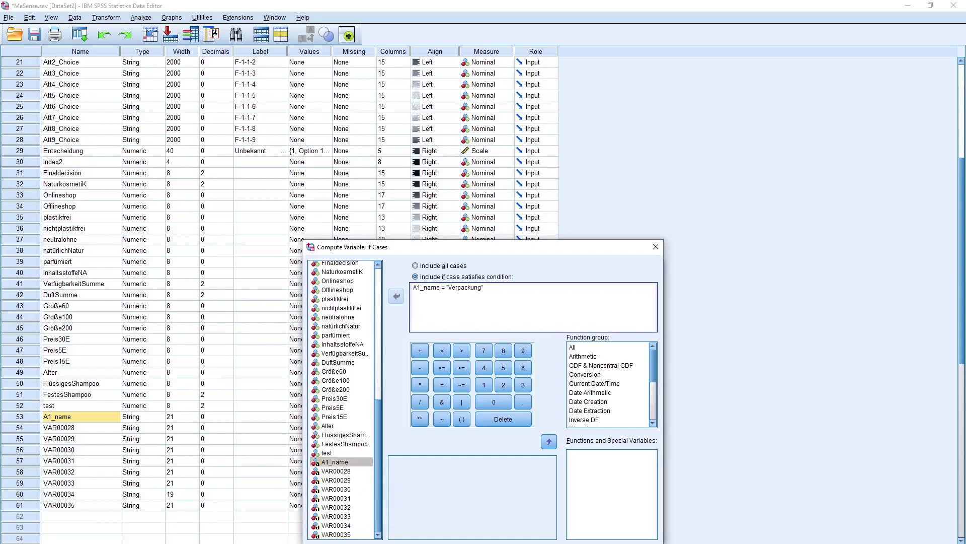
{"action": "key", "text": "Return"}
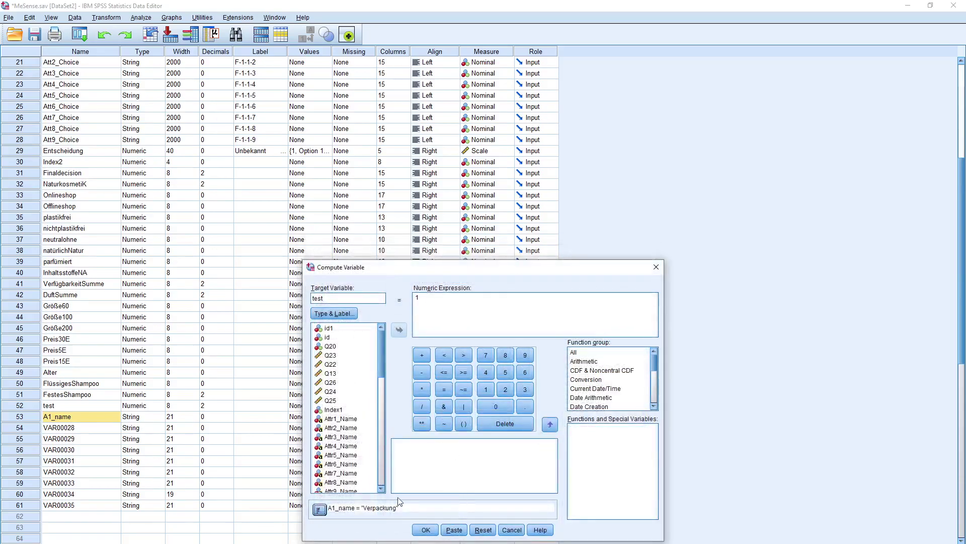
Run the computation, confirm overwriting test, and return to the MeSense.sav data
{"action": "left_click", "coordinate": [422, 530]}
{"action": "left_click", "coordinate": [469, 310]}
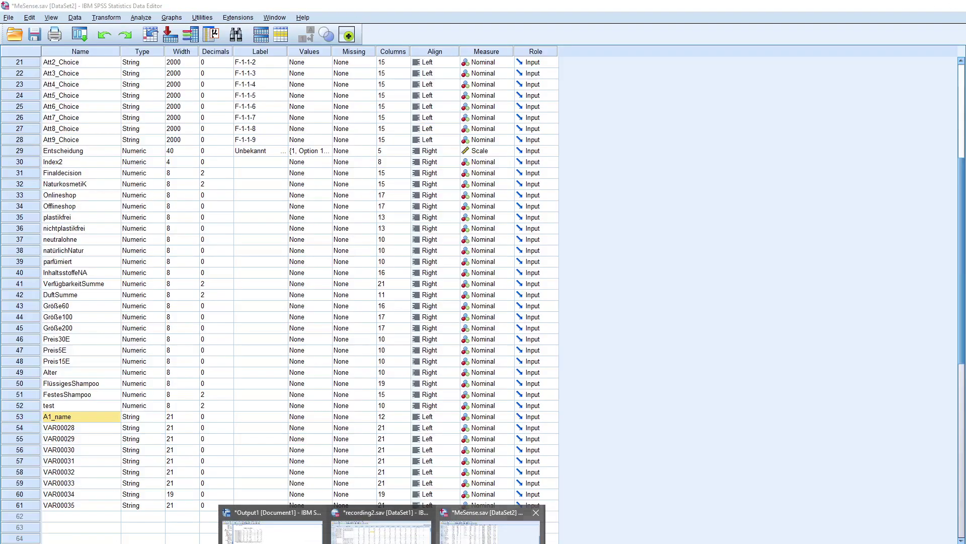
{"action": "left_click", "coordinate": [382, 526]}
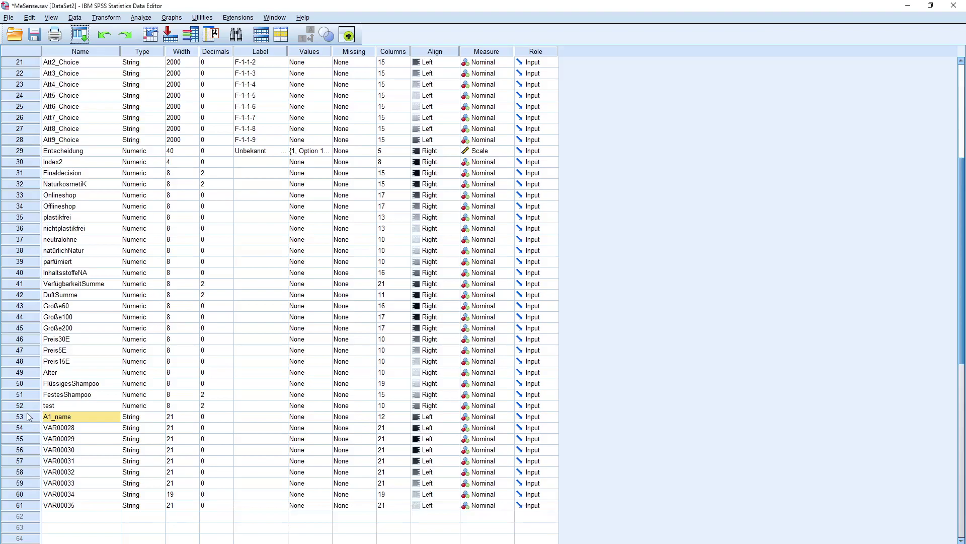
Jump to the A1_name data and select the test values in rows 1–31
{"action": "double_click", "coordinate": [29, 417]}
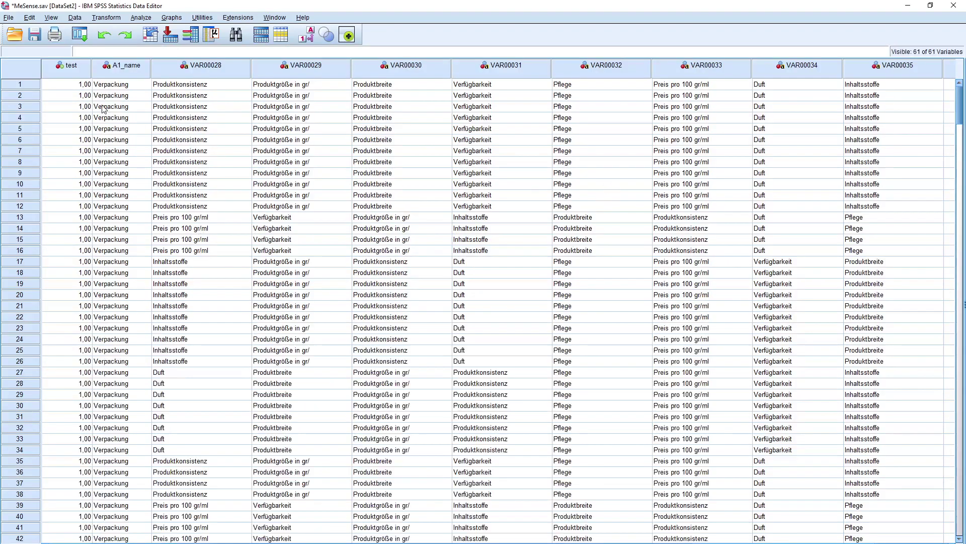
{"action": "left_click_drag", "start_coordinate": [84, 87], "coordinate": [49, 420]}
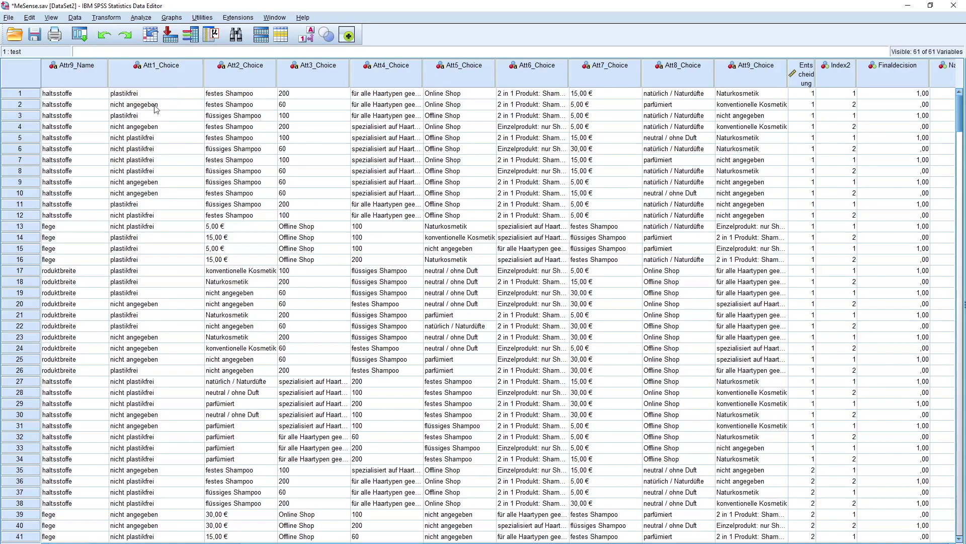
Reopen Compute Variable and extend the If condition with Att1_Choice and "nicht angegeben"
{"action": "left_click", "coordinate": [79, 35]}
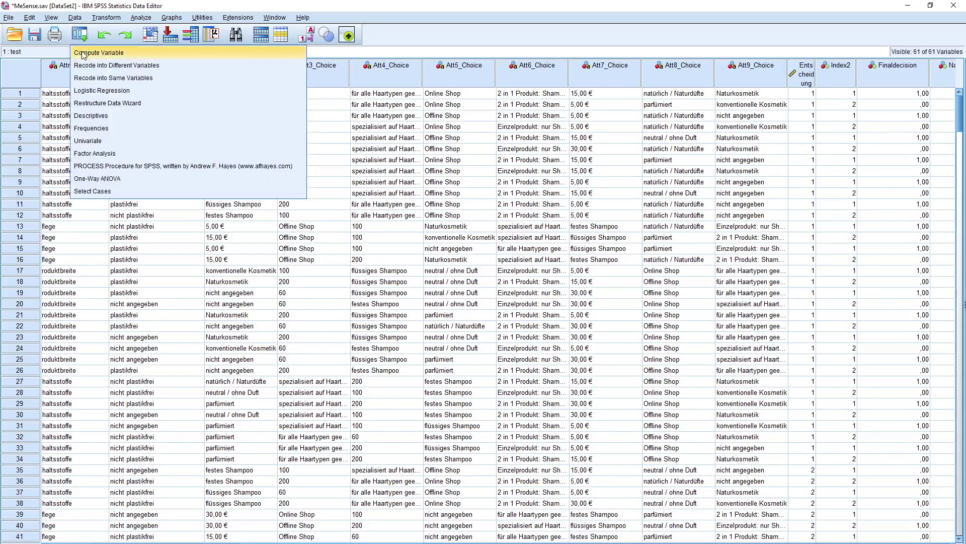
{"action": "left_click", "coordinate": [84, 53]}
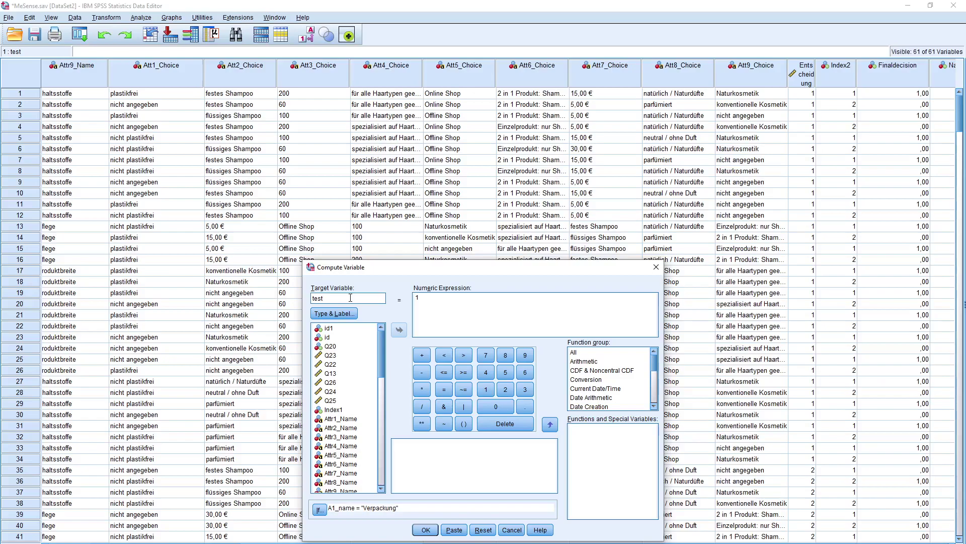
{"action": "left_click", "coordinate": [319, 509]}
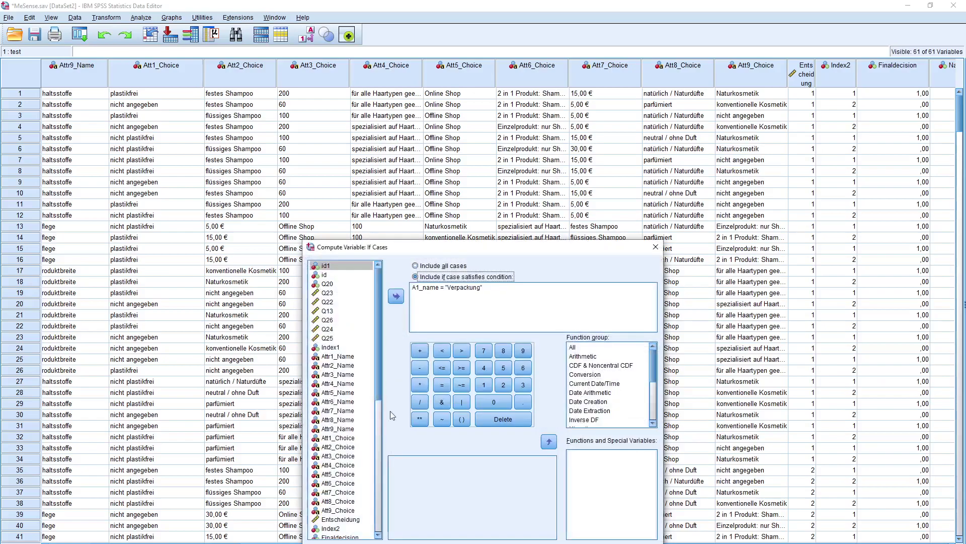
{"action": "left_click", "coordinate": [488, 289]}
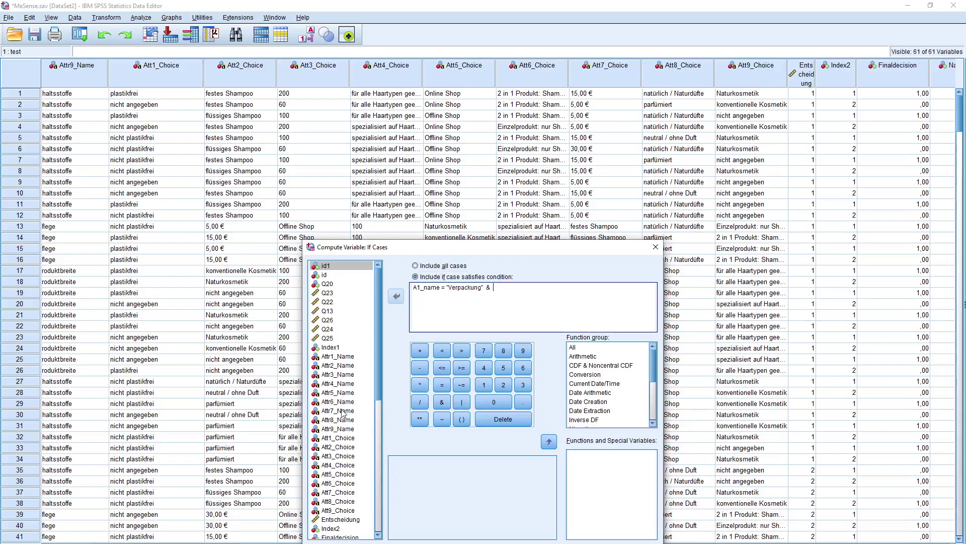
{"action": "double_click", "coordinate": [338, 437]}
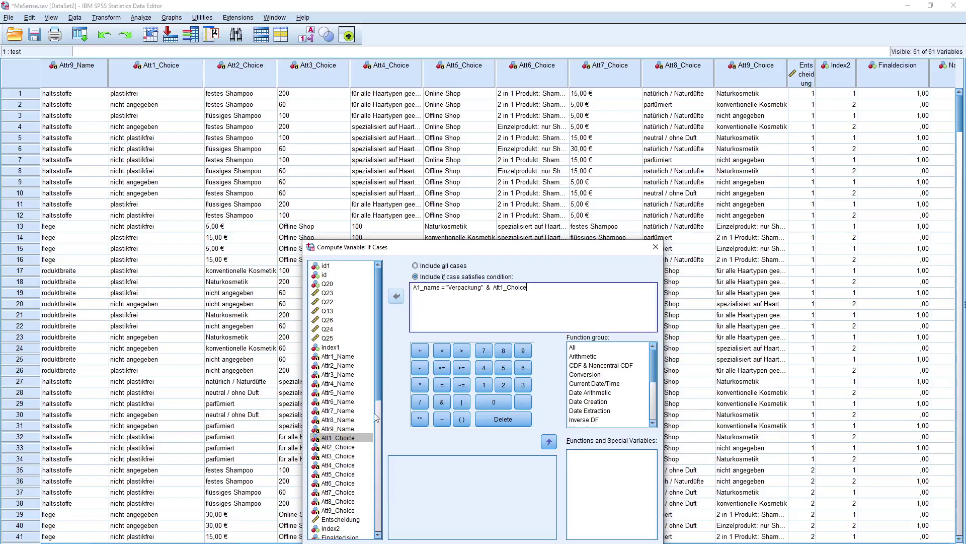
{"action": "type", "text": "\"nicht angegeben\""}
{"action": "key", "text": "Return"}
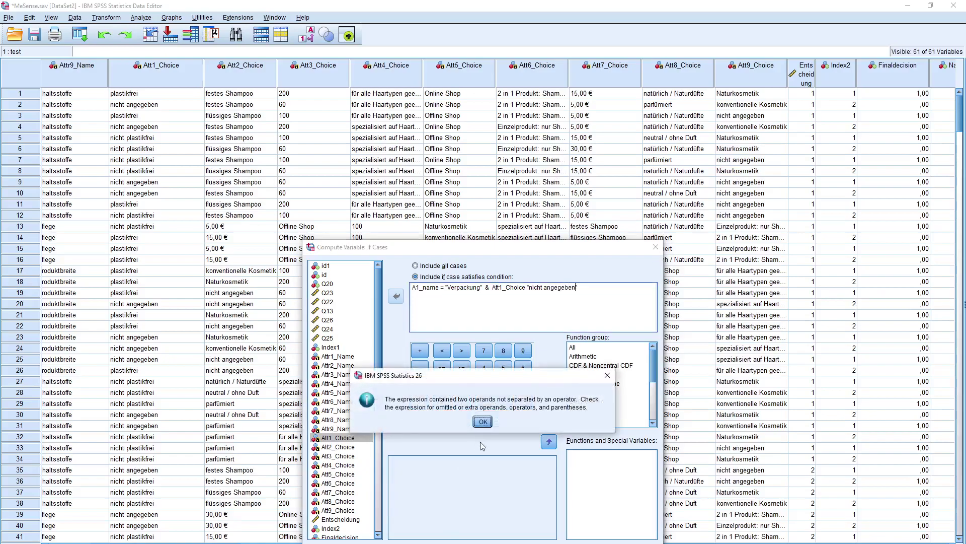
Fix the missing-operator error by inserting = after Att1_Choice and accept the condition
{"action": "left_click", "coordinate": [484, 423]}
{"action": "left_click", "coordinate": [528, 289]}
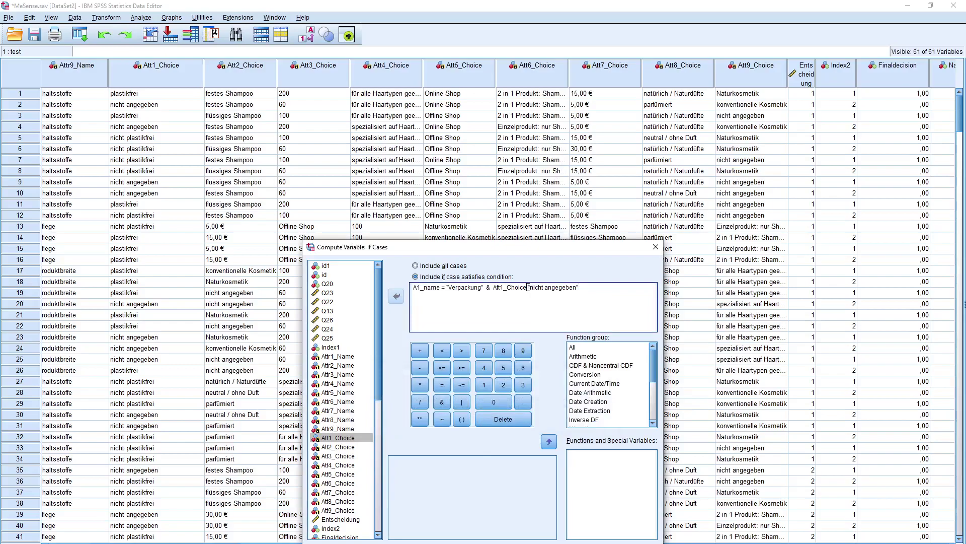
{"action": "type", "text": "="}
{"action": "key", "text": "Return"}
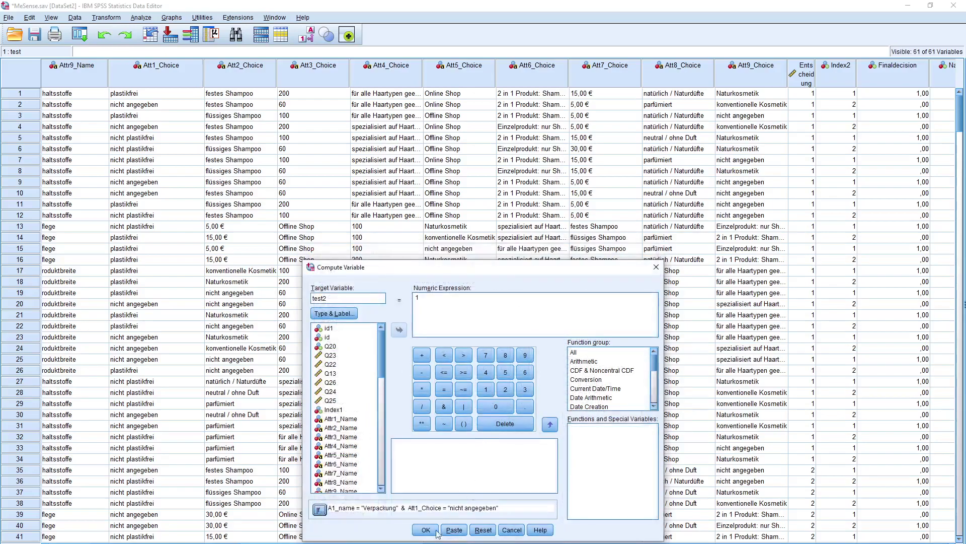
Run the test2 computation, jump to its column, and inspect values such as row 5
{"action": "left_click", "coordinate": [426, 531]}
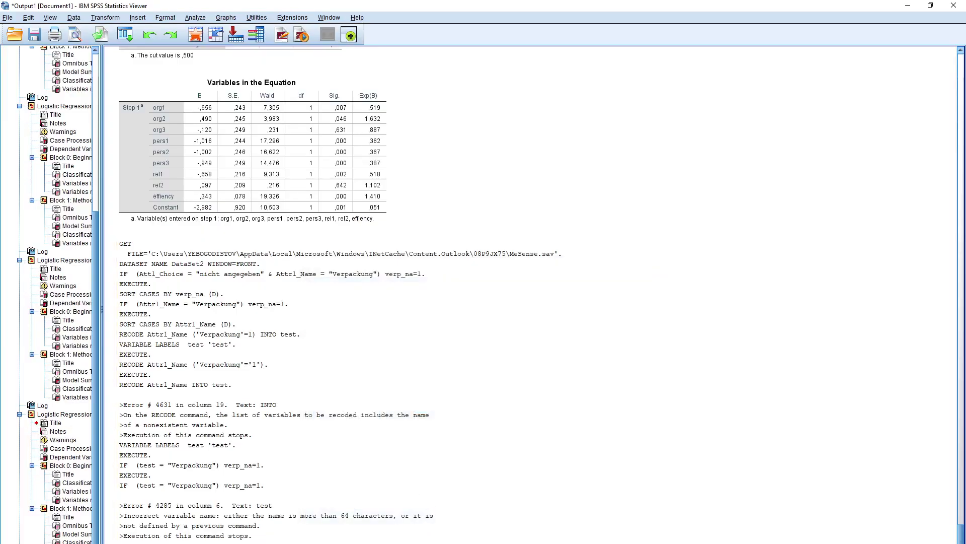
{"action": "left_click", "coordinate": [431, 533]}
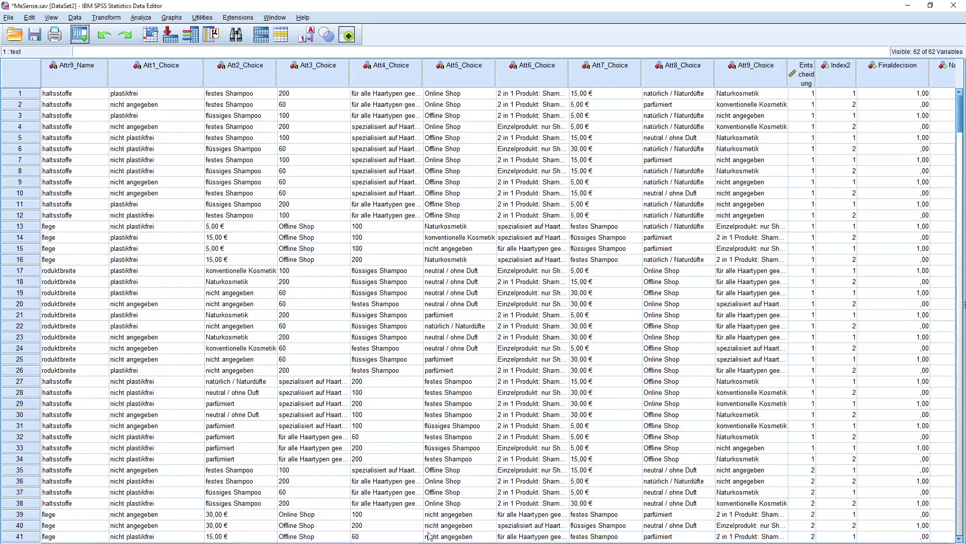
{"action": "key", "text": "ctrl+t"}
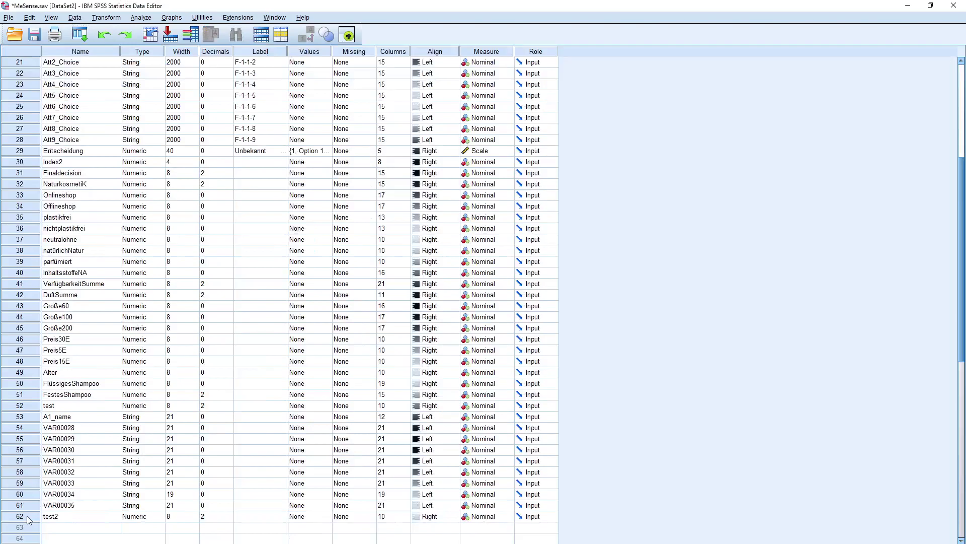
{"action": "double_click", "coordinate": [27, 516]}
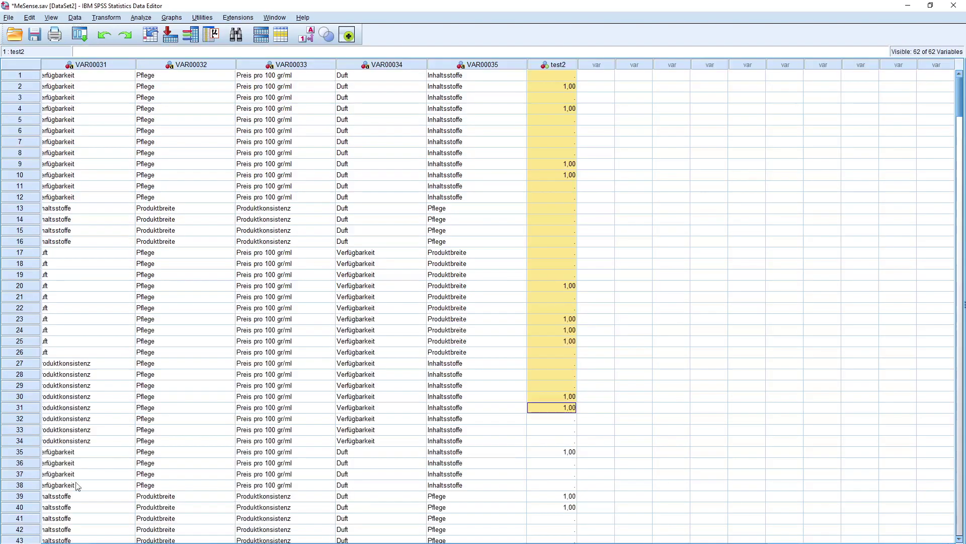
{"action": "left_click", "coordinate": [557, 97]}
{"action": "left_click", "coordinate": [557, 121]}
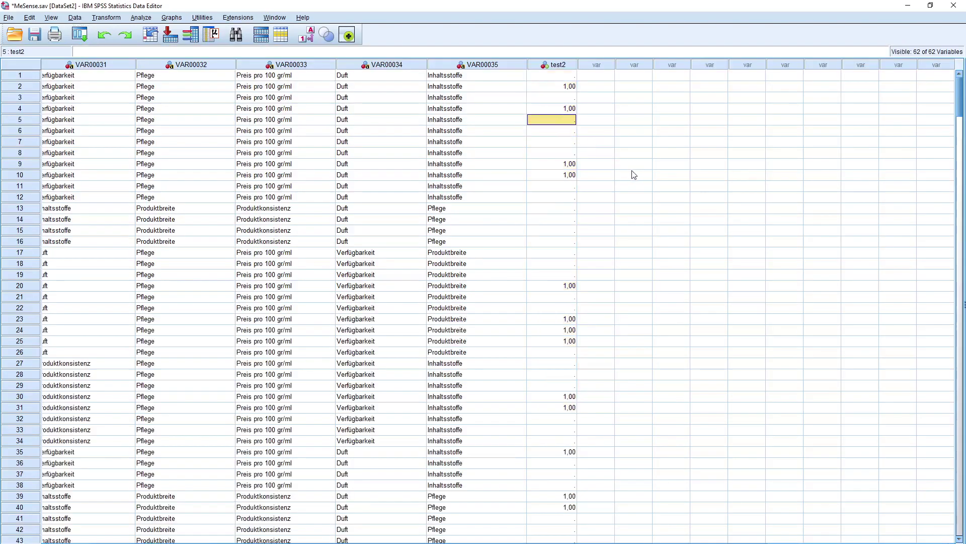